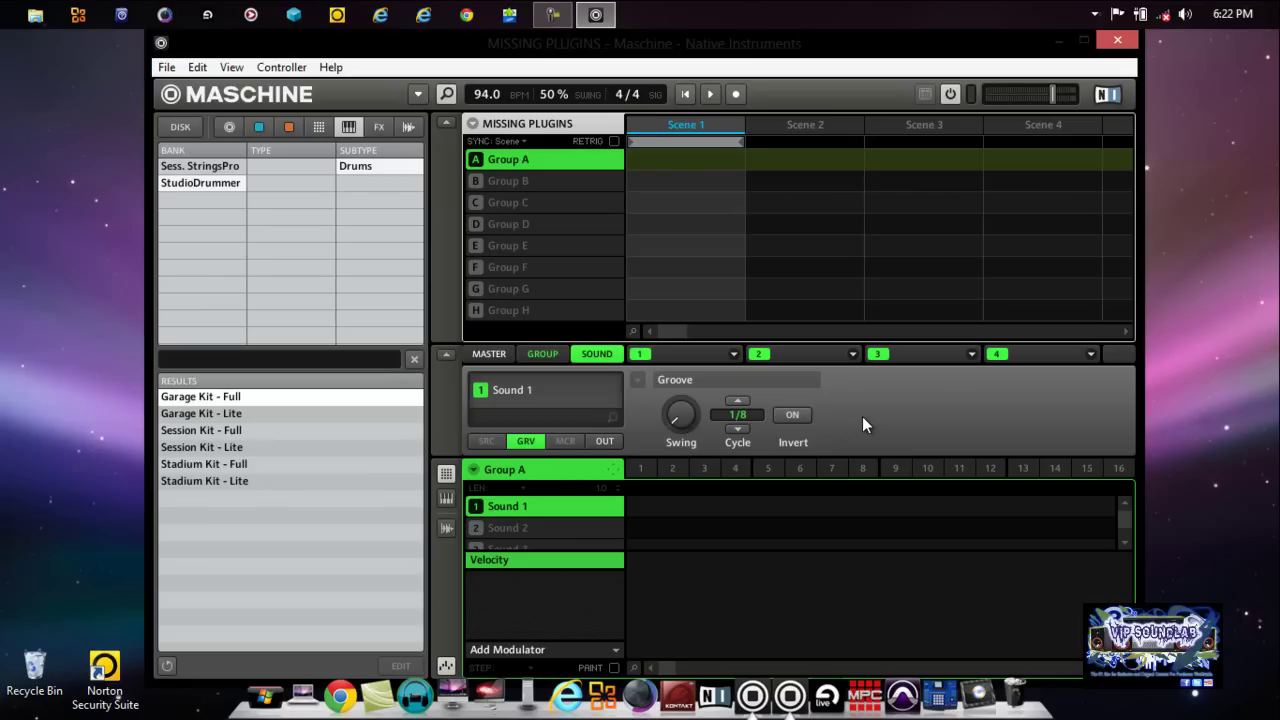
Select the Kontakt 5 plug-in folder entry in Maschine's Preferences and accept the change
left_click(166, 67)
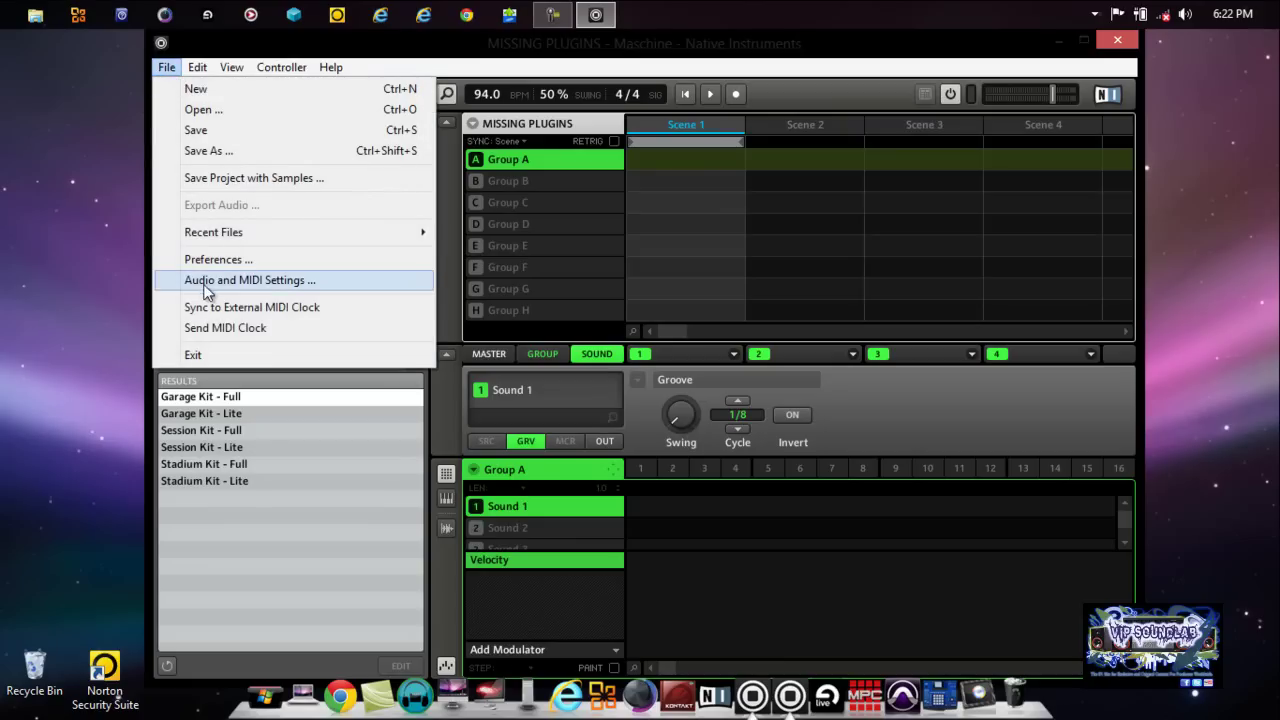
left_click(225, 261)
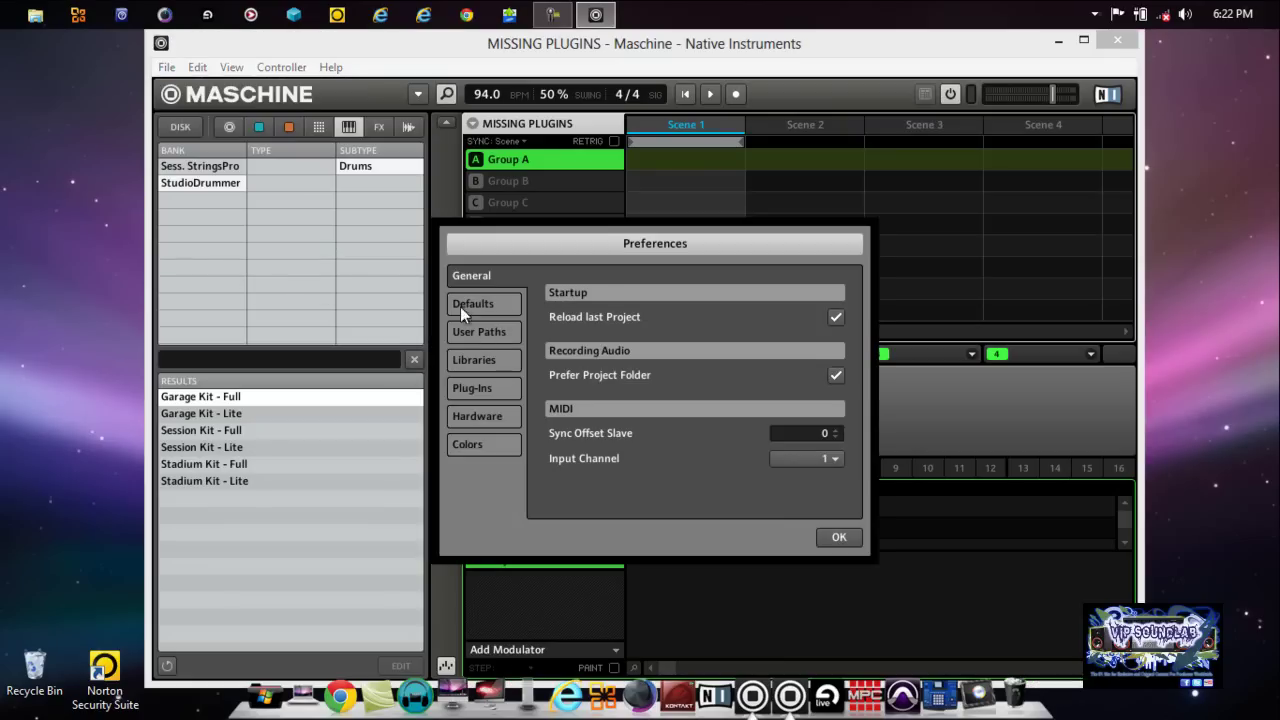
left_click(492, 387)
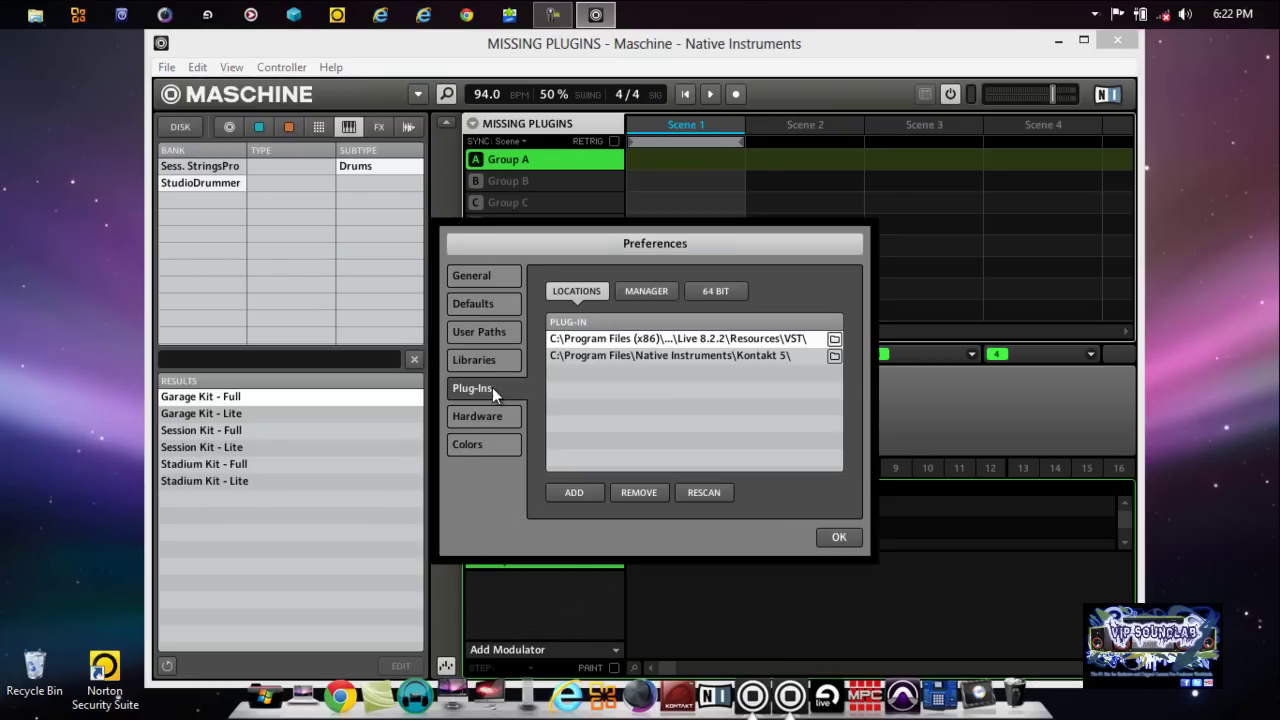
left_click(703, 358)
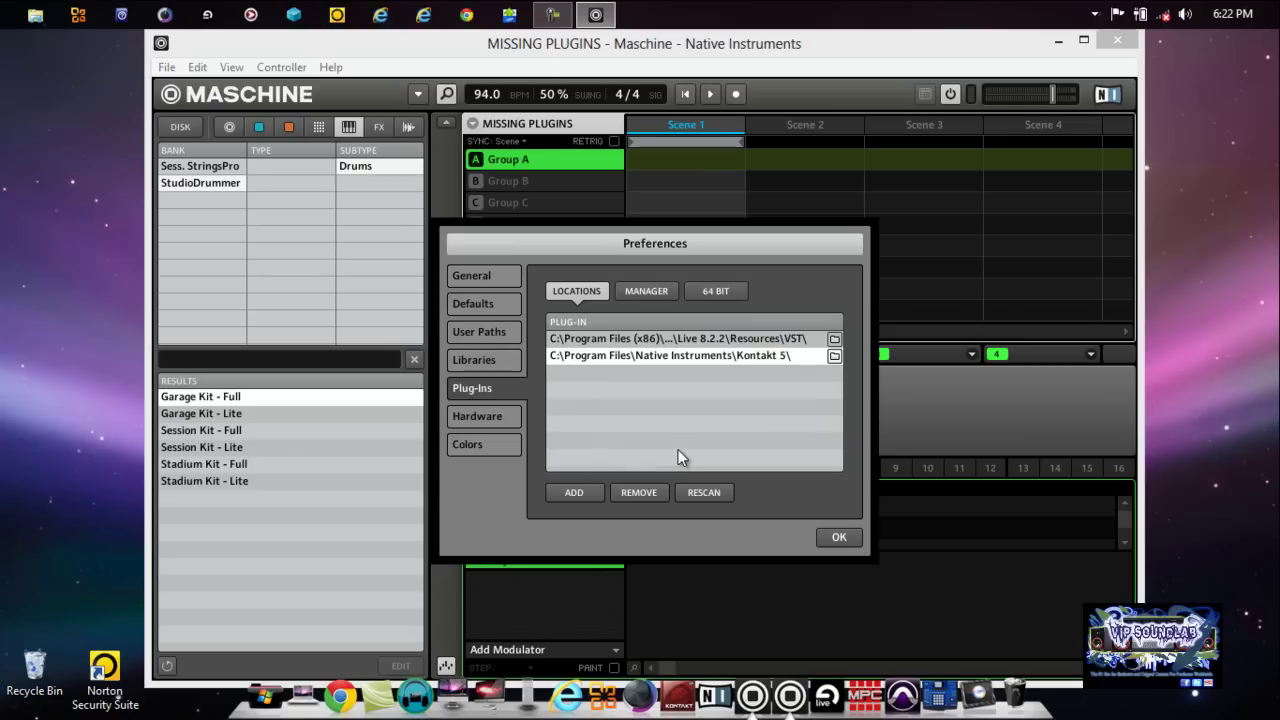
left_click(836, 537)
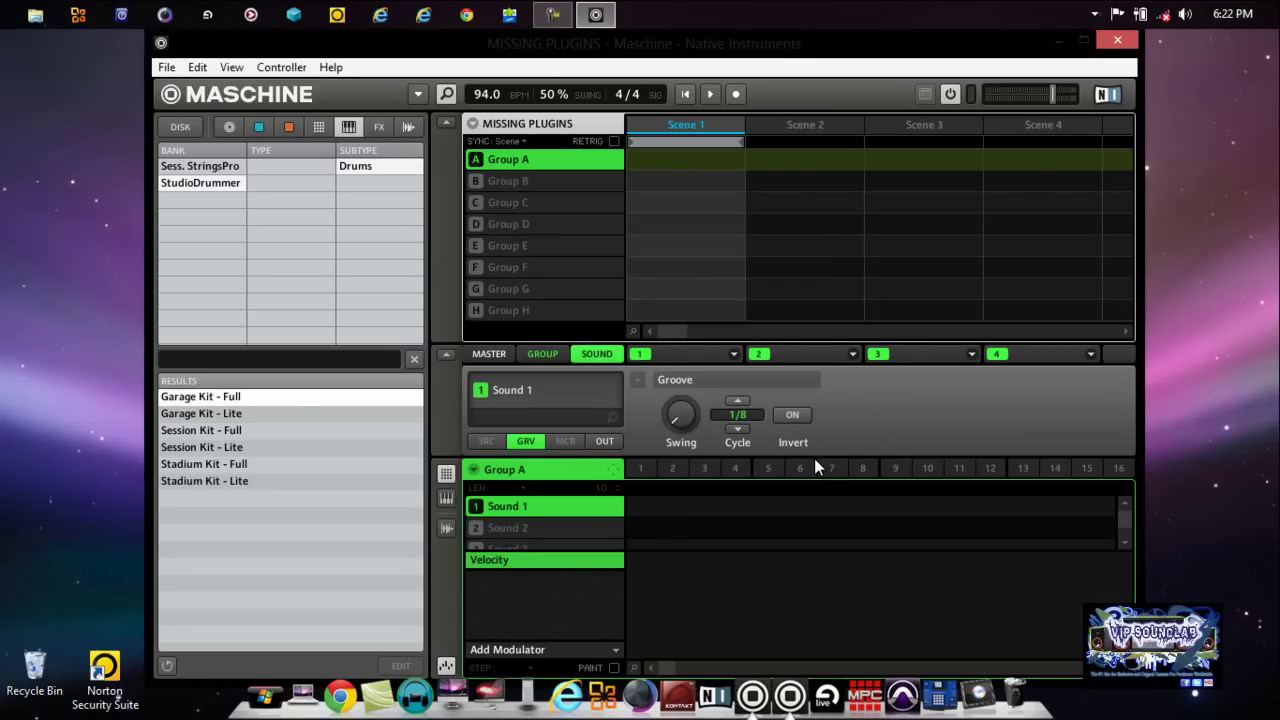
Show Sound 1's first plugin slot and open its module list at Plug-ins
left_click(731, 355)
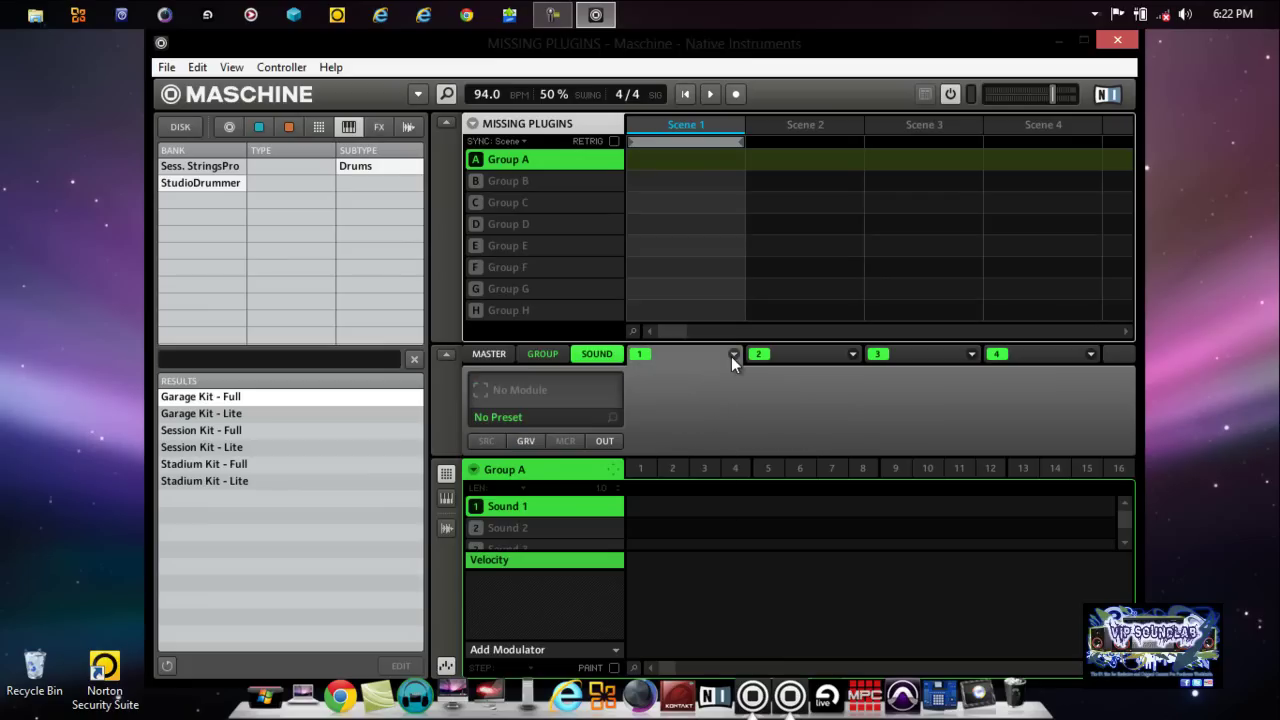
left_click(733, 354)
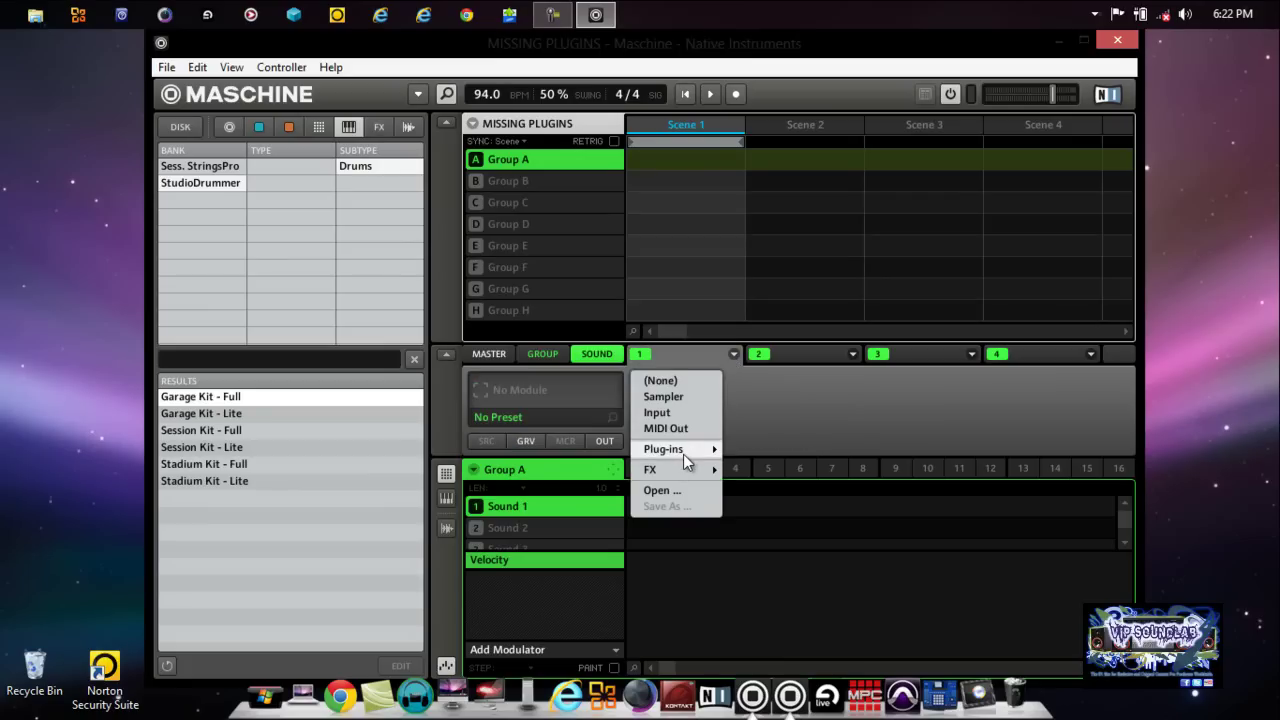
mouse_move(683, 453)
Dismiss slot 1's module list without choosing a module
left_click(750, 448)
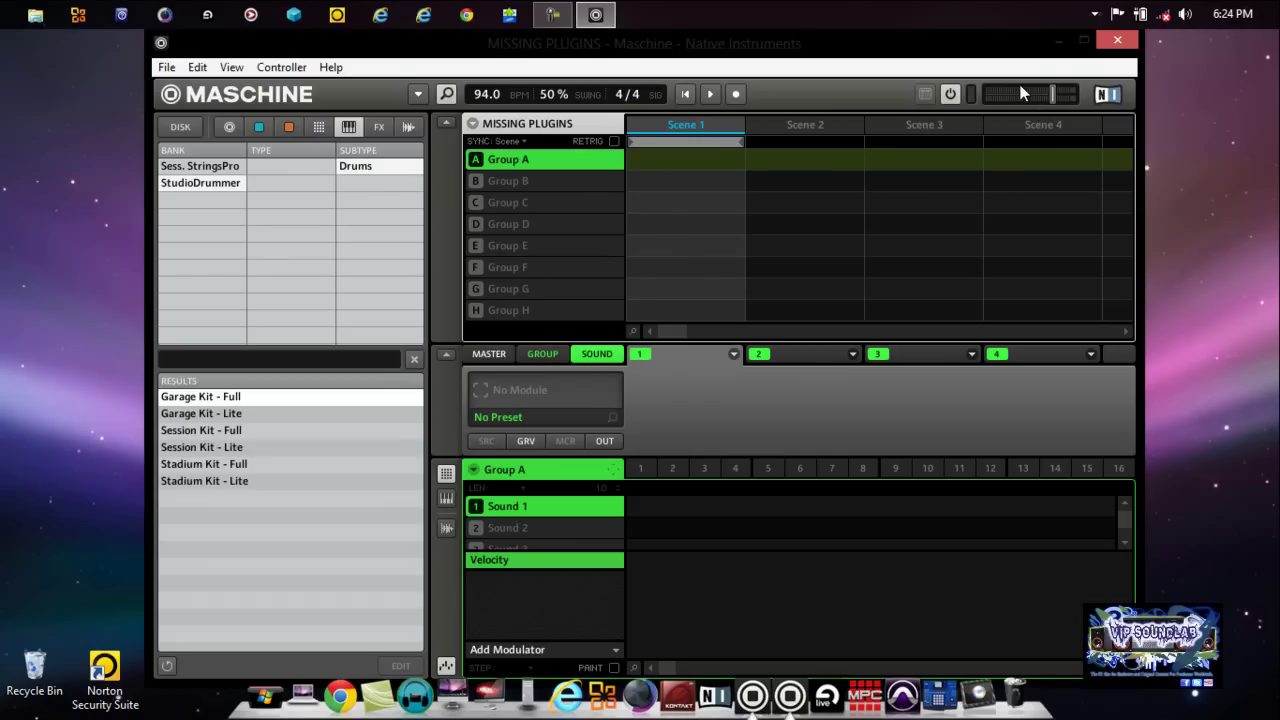
Quit Maschine and relaunch it as the 64-bit version
left_click(1118, 42)
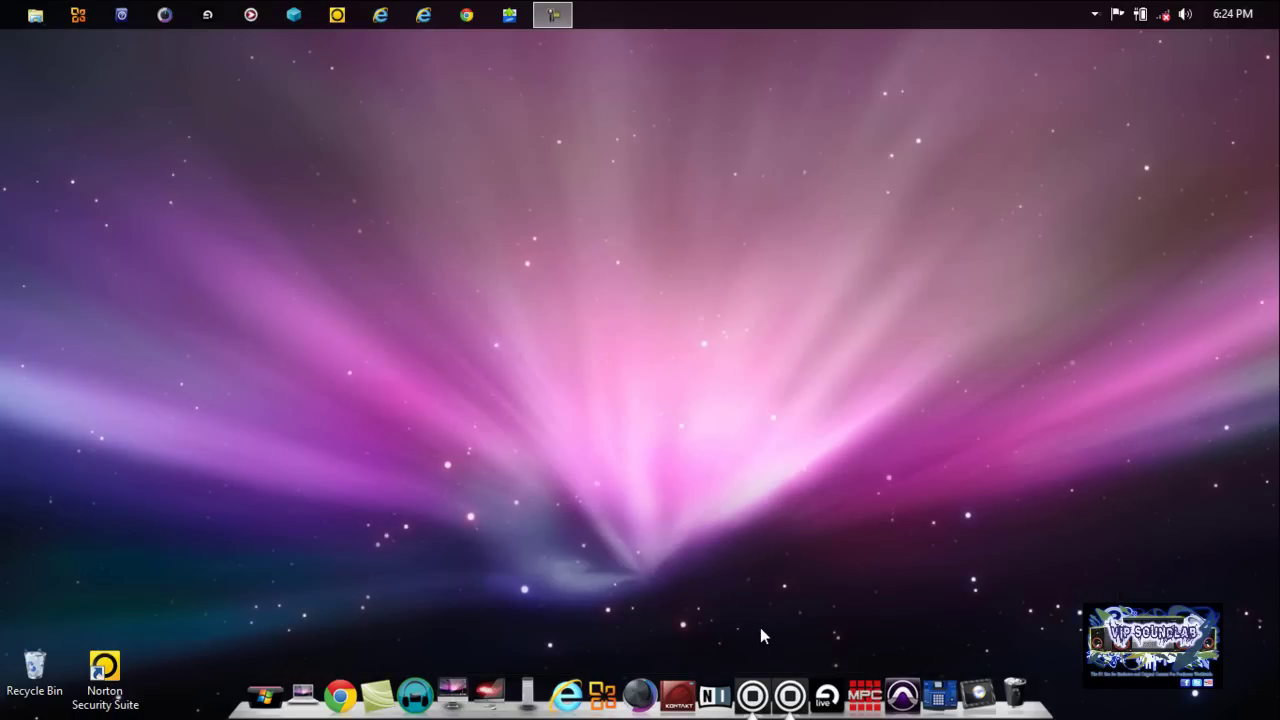
left_click(790, 692)
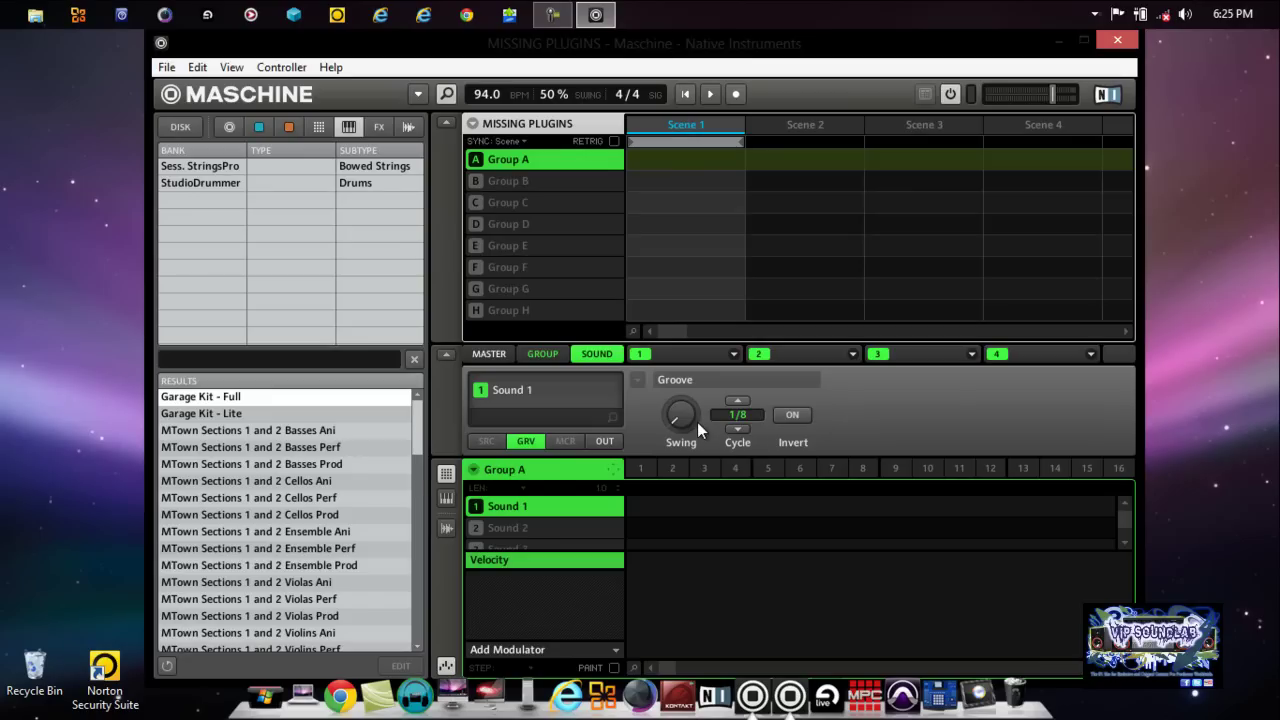
Open slot 1's Plug-ins list to reveal Kontakt 5, Kontakt 5 16out and 8out VSTs
left_click(706, 357)
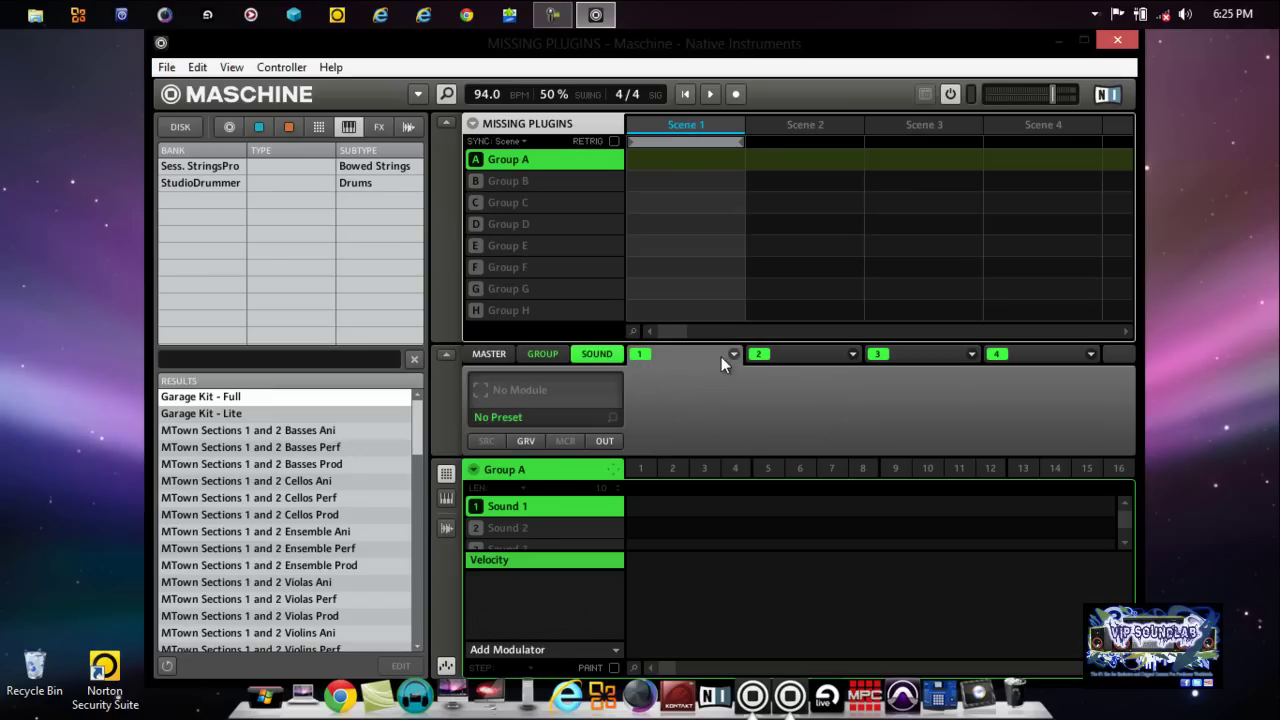
left_click(733, 354)
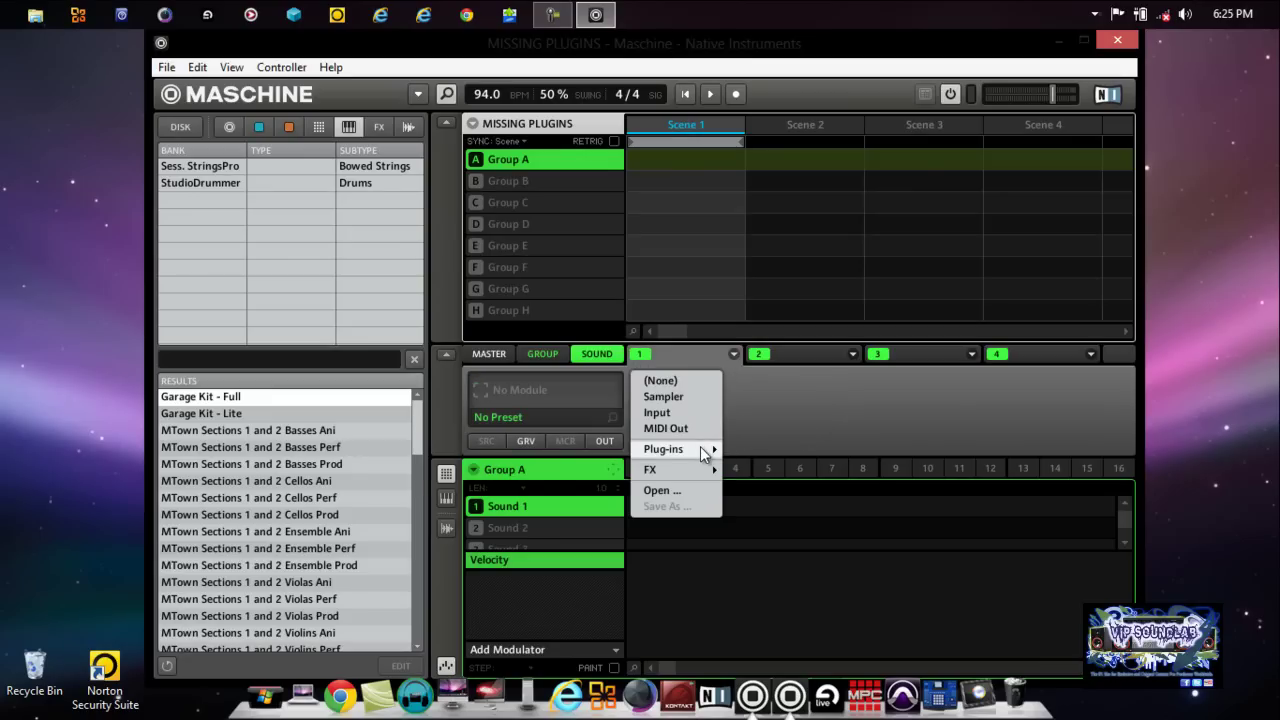
mouse_move(702, 446)
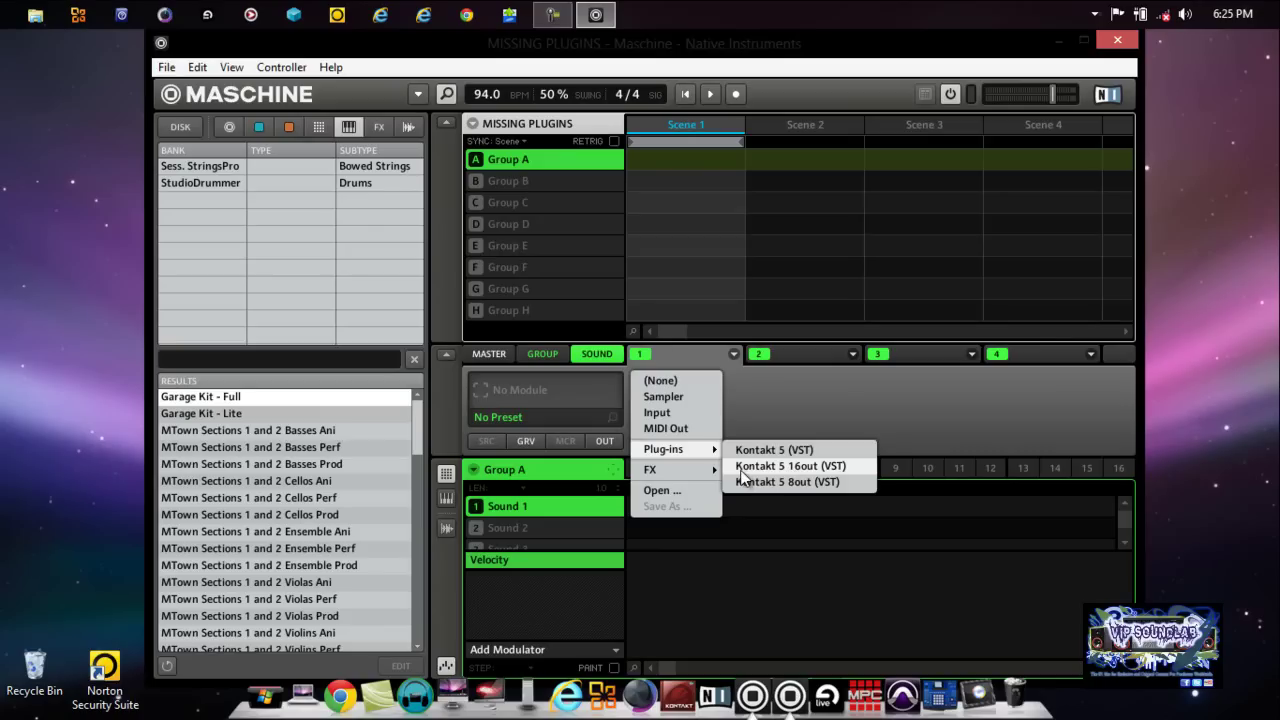
left_click(713, 470)
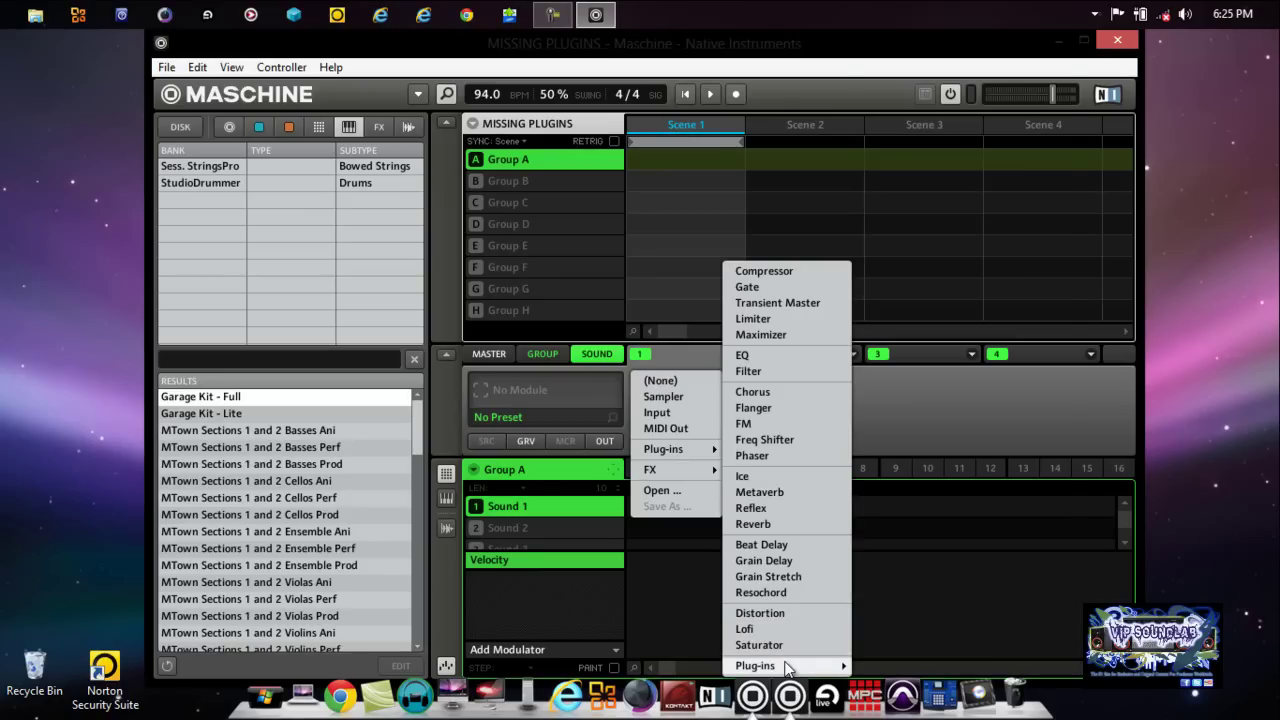
mouse_move(787, 663)
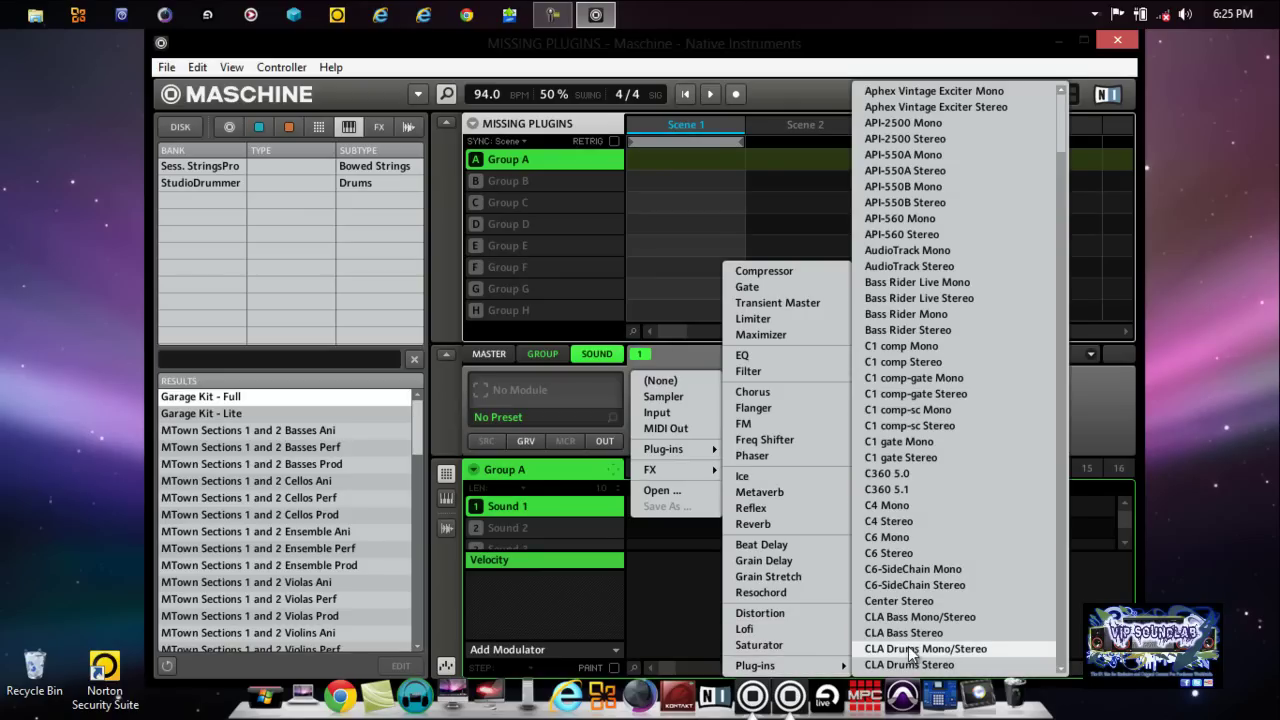
scroll(1037, 254, "down", 10)
scroll(1037, 254, "down", 12)
scroll(1045, 341, "up", 4)
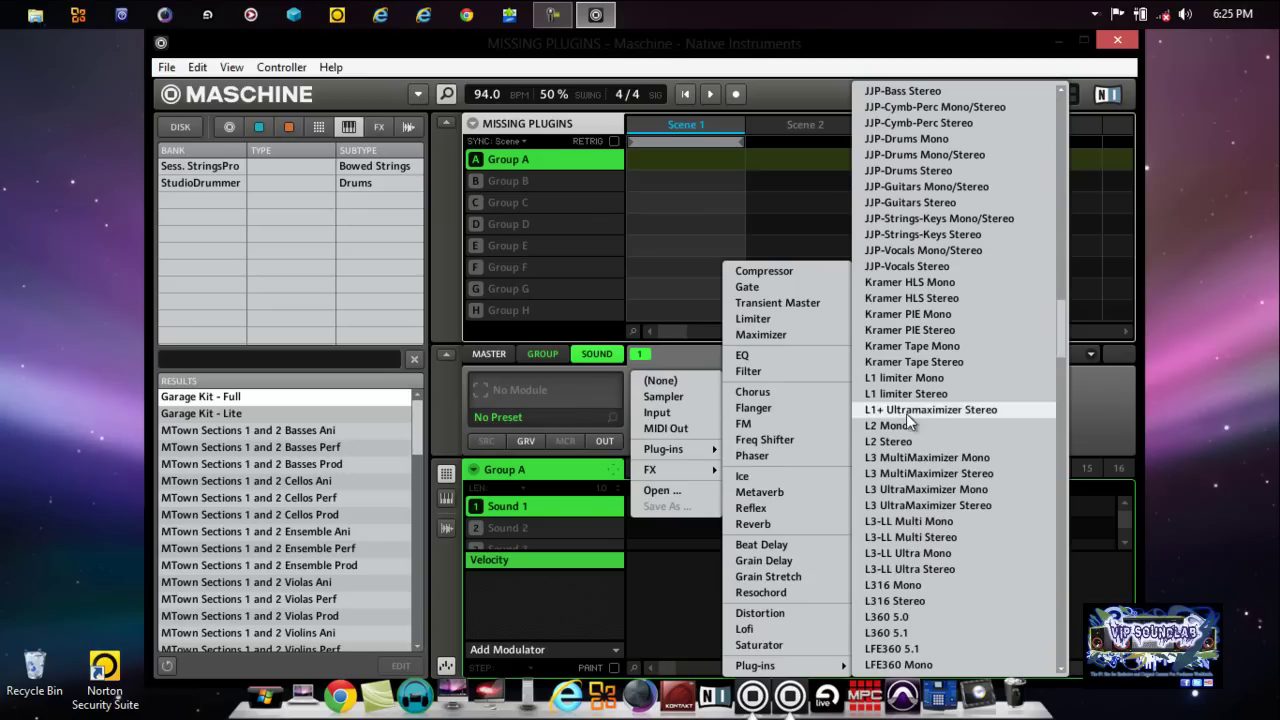
left_click_drag(1060, 317, 1027, 636)
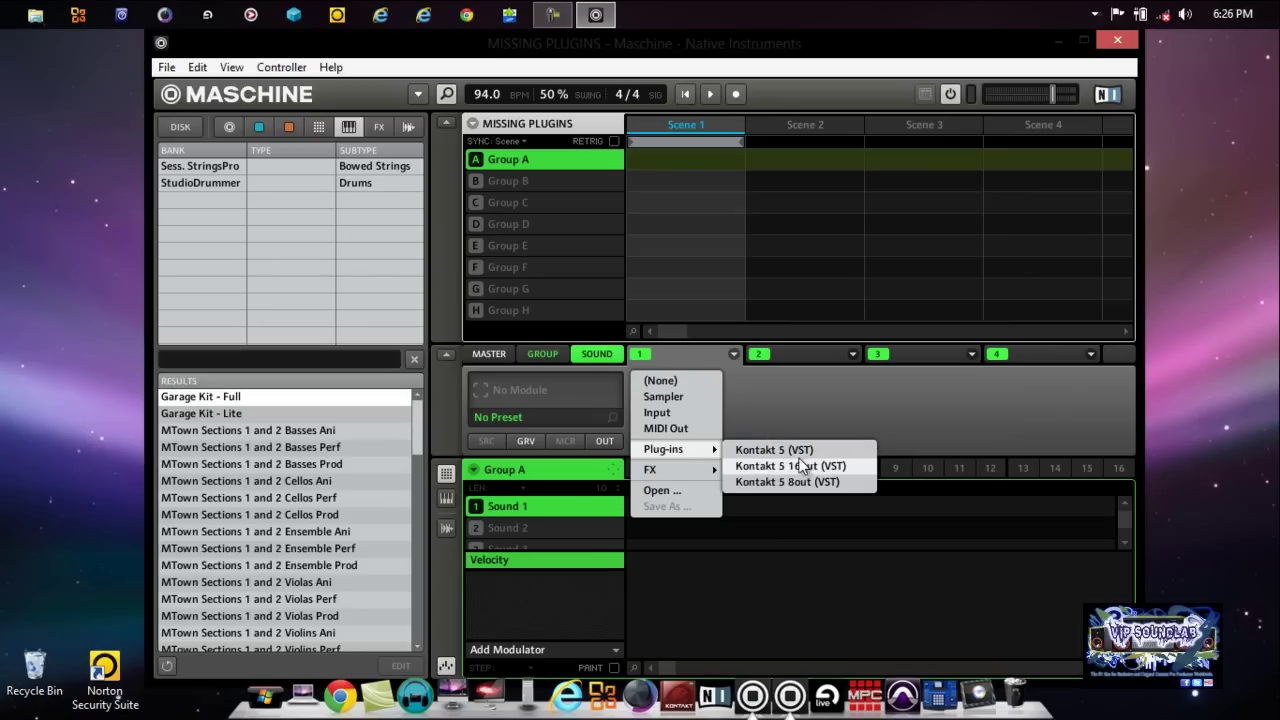
Load the StudioDrummer Drums preset Garage Kit - Lite onto Group A's Sound 1
left_click(789, 403)
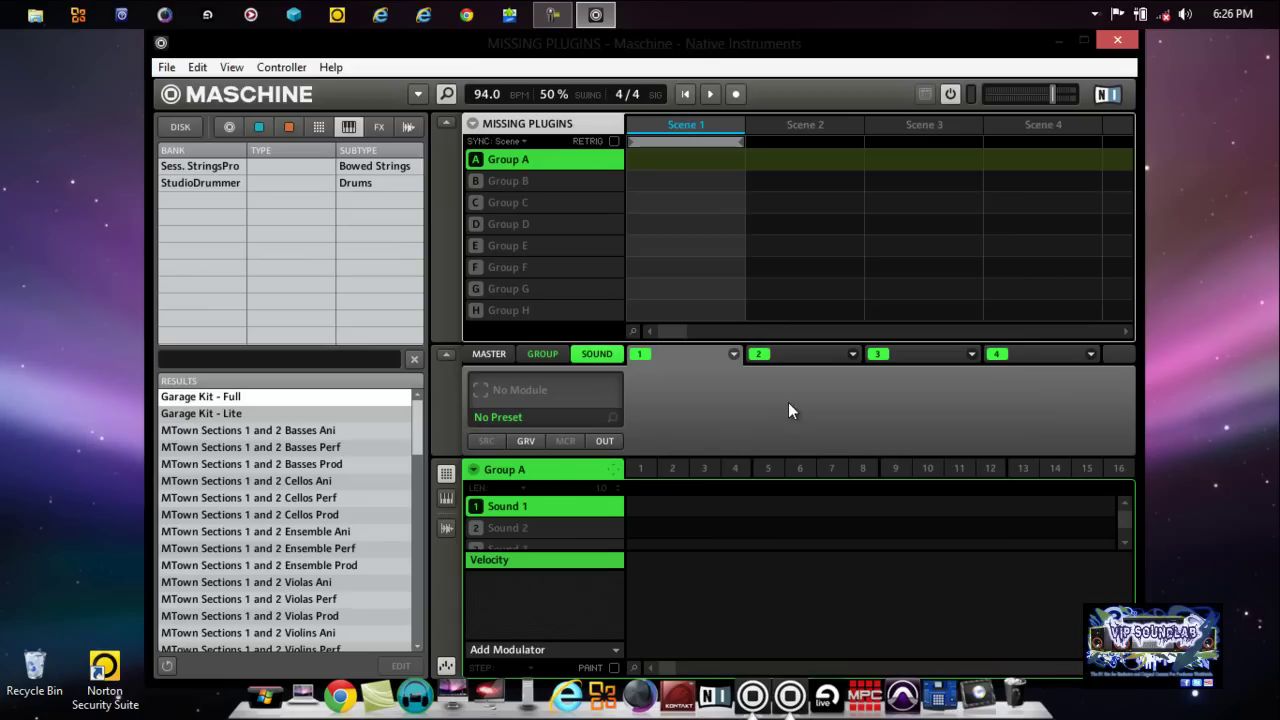
left_click(210, 184)
left_click(362, 166)
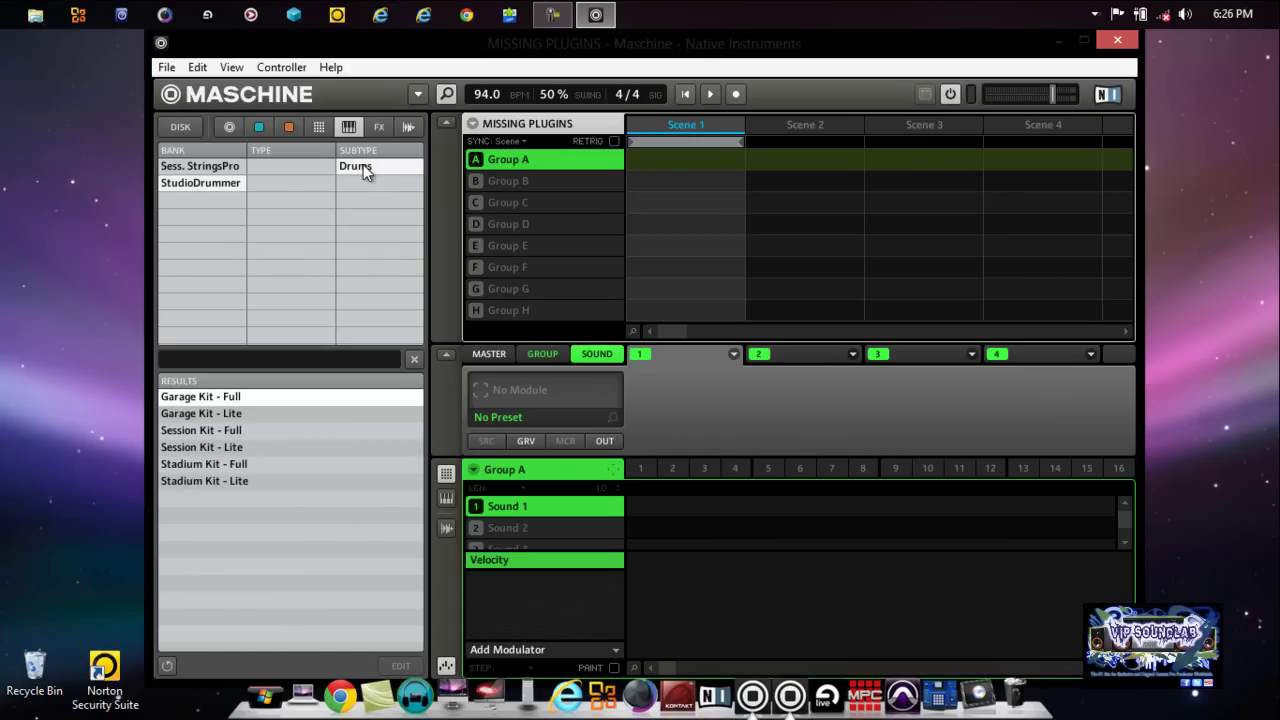
left_click(222, 416)
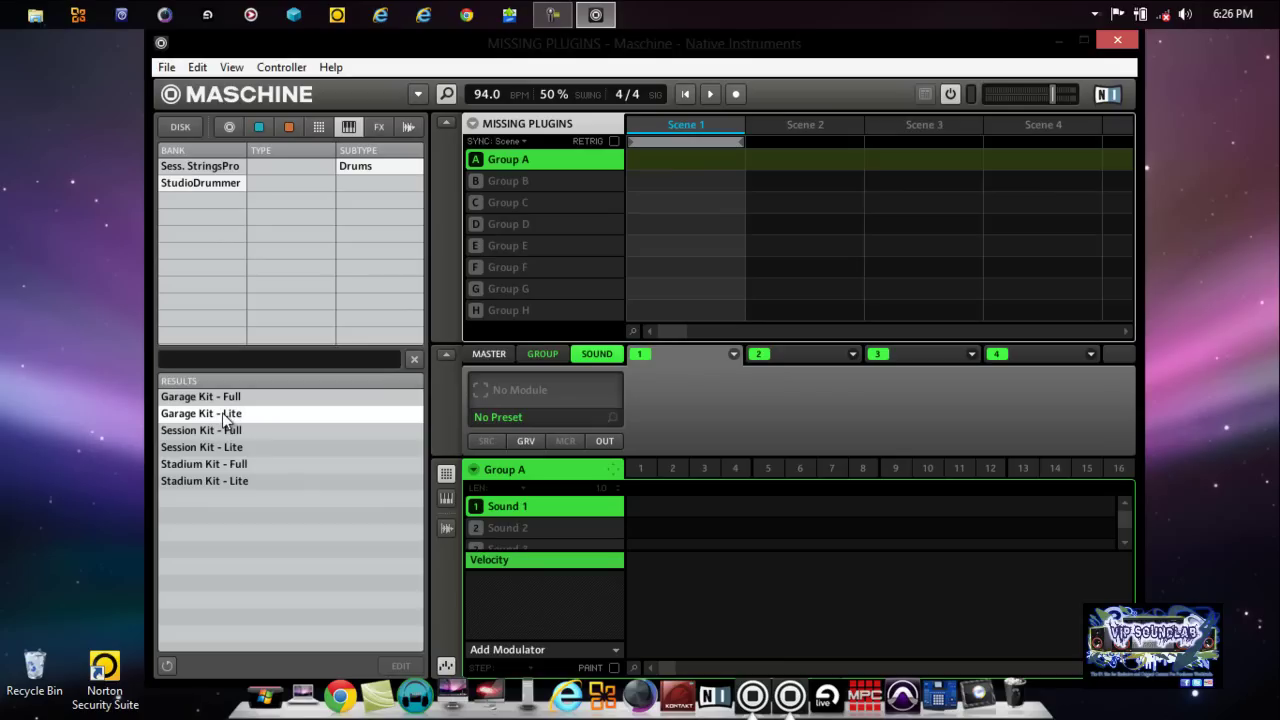
left_click_drag(230, 418, 274, 413)
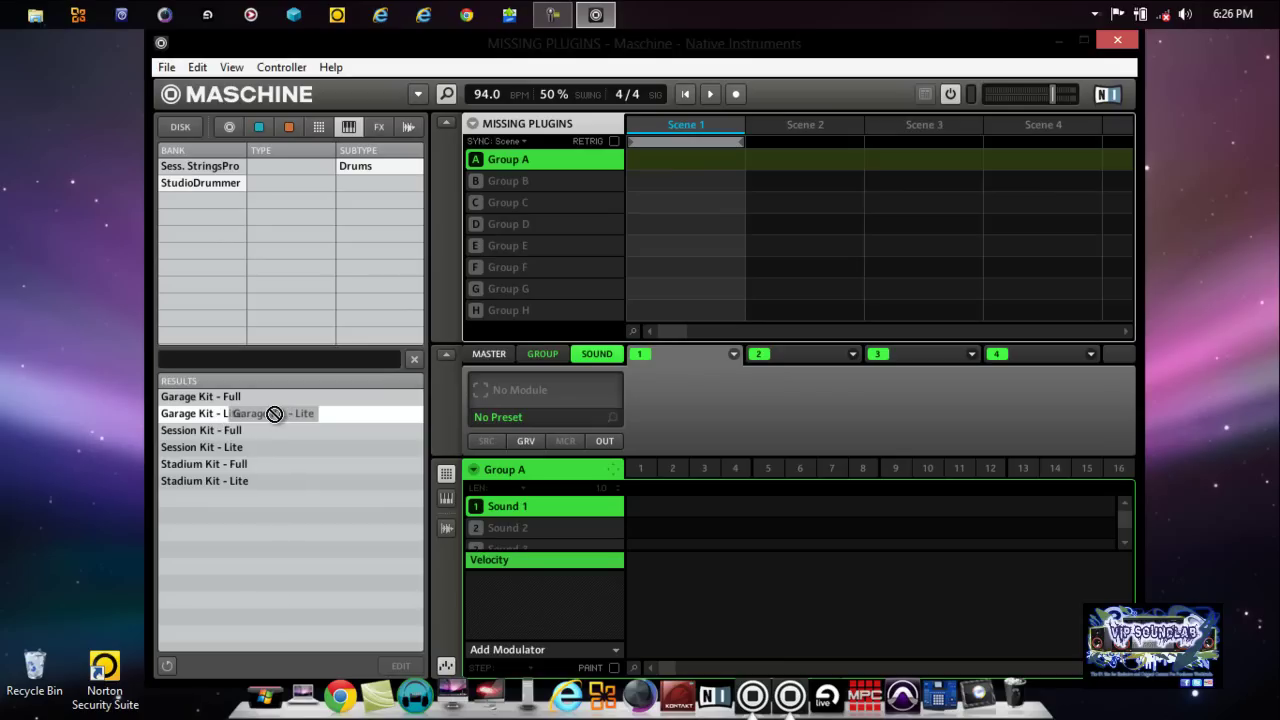
left_click_drag(274, 413, 560, 507)
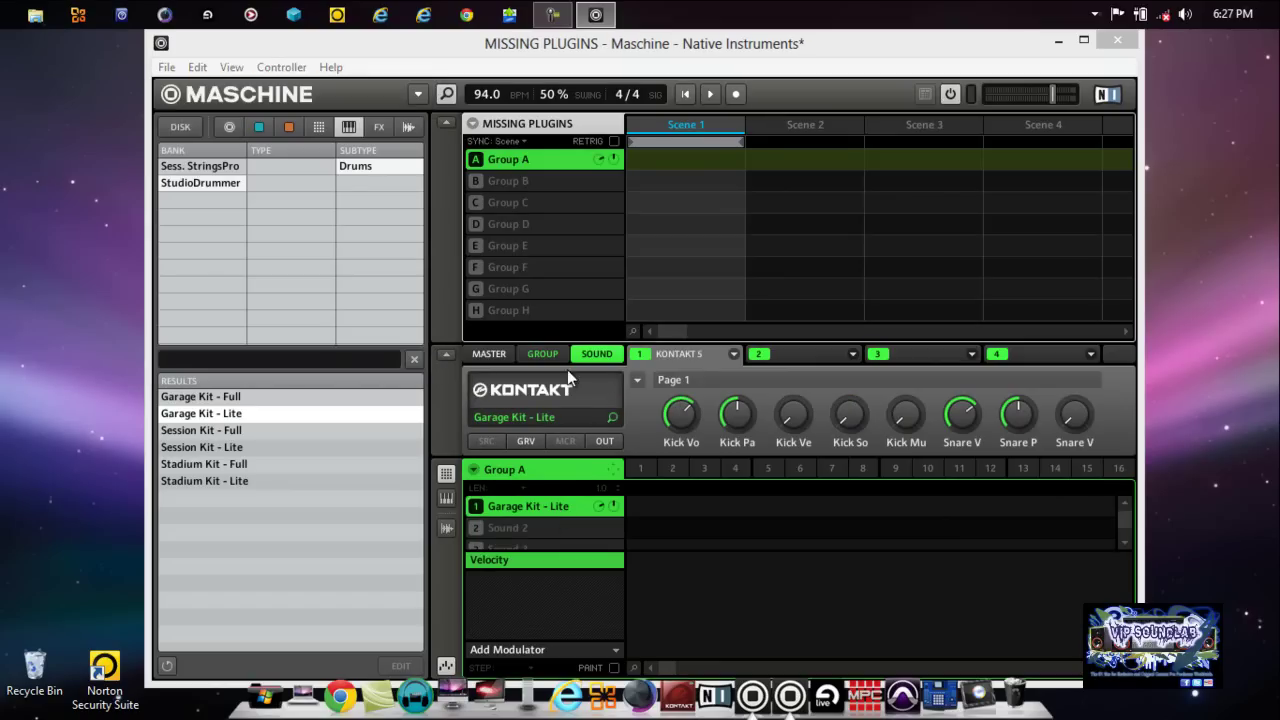
Collapse the group list so only Group A is shown
mouse_move(542, 395)
left_click(446, 124)
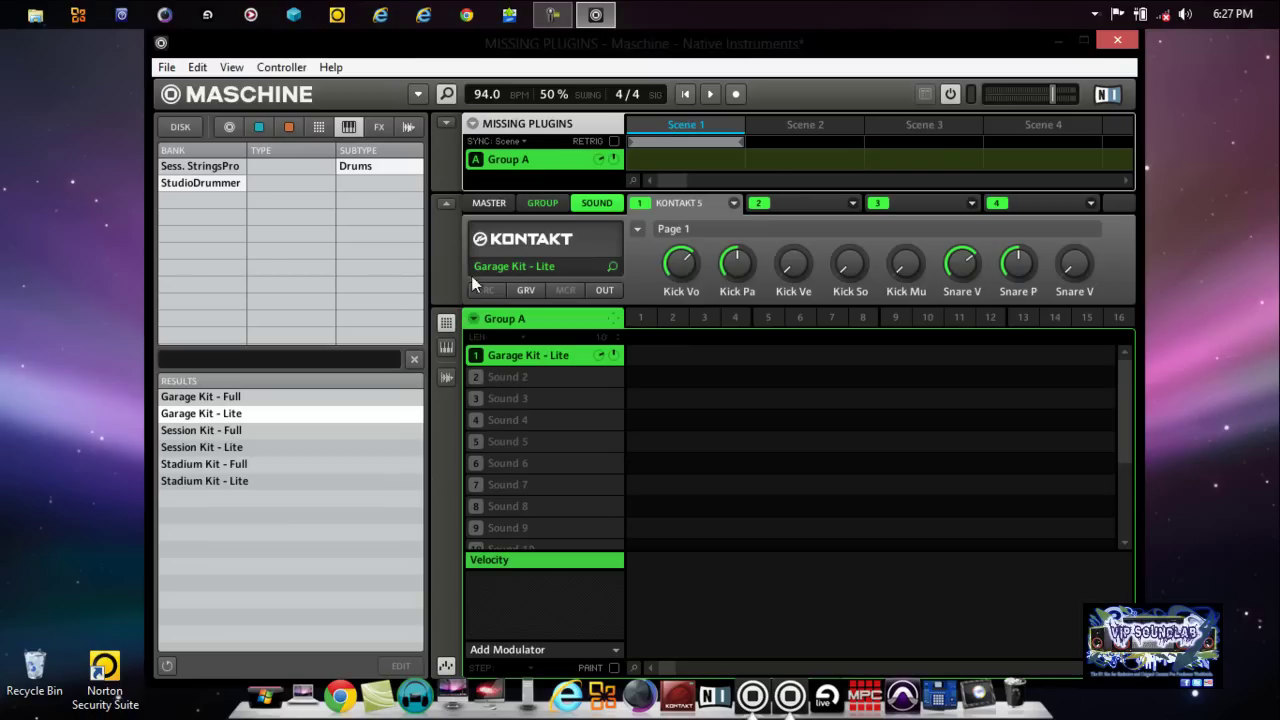
mouse_move(492, 242)
Open Kontakt's Garage Kit - Lite window, audition snare and tom keys, then move it left
left_click(514, 241)
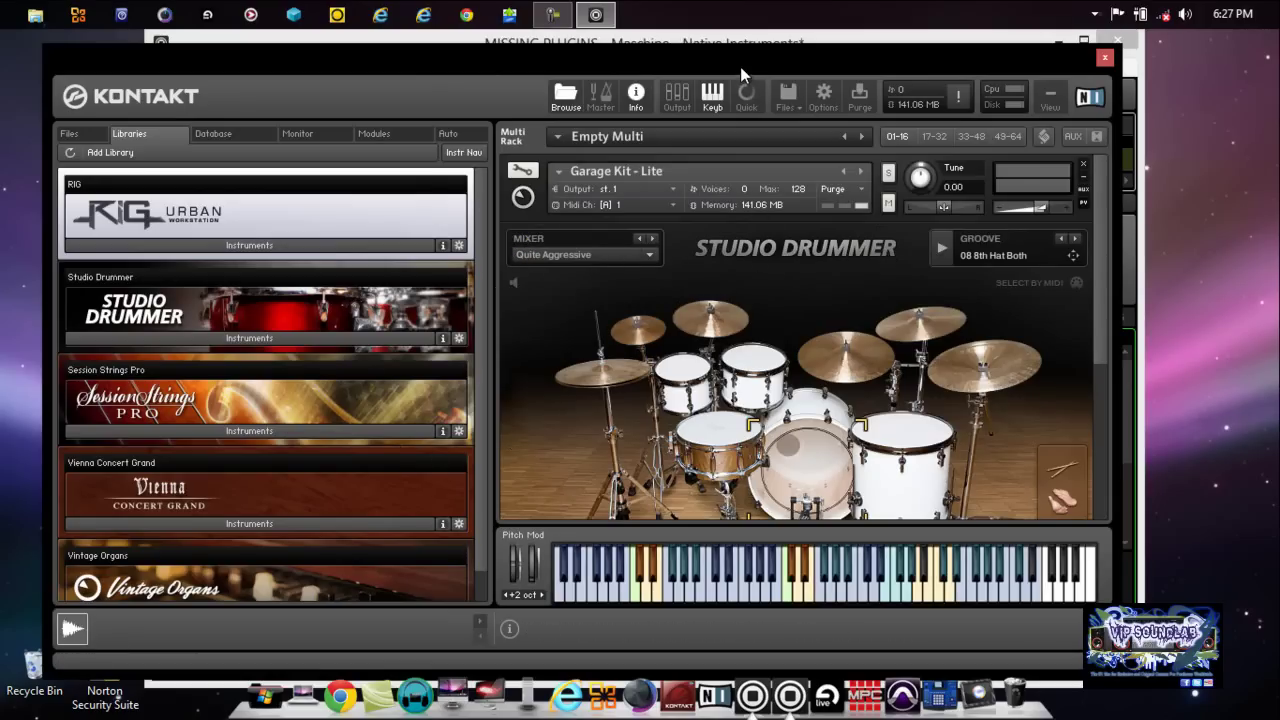
left_click_drag(740, 65, 778, 72)
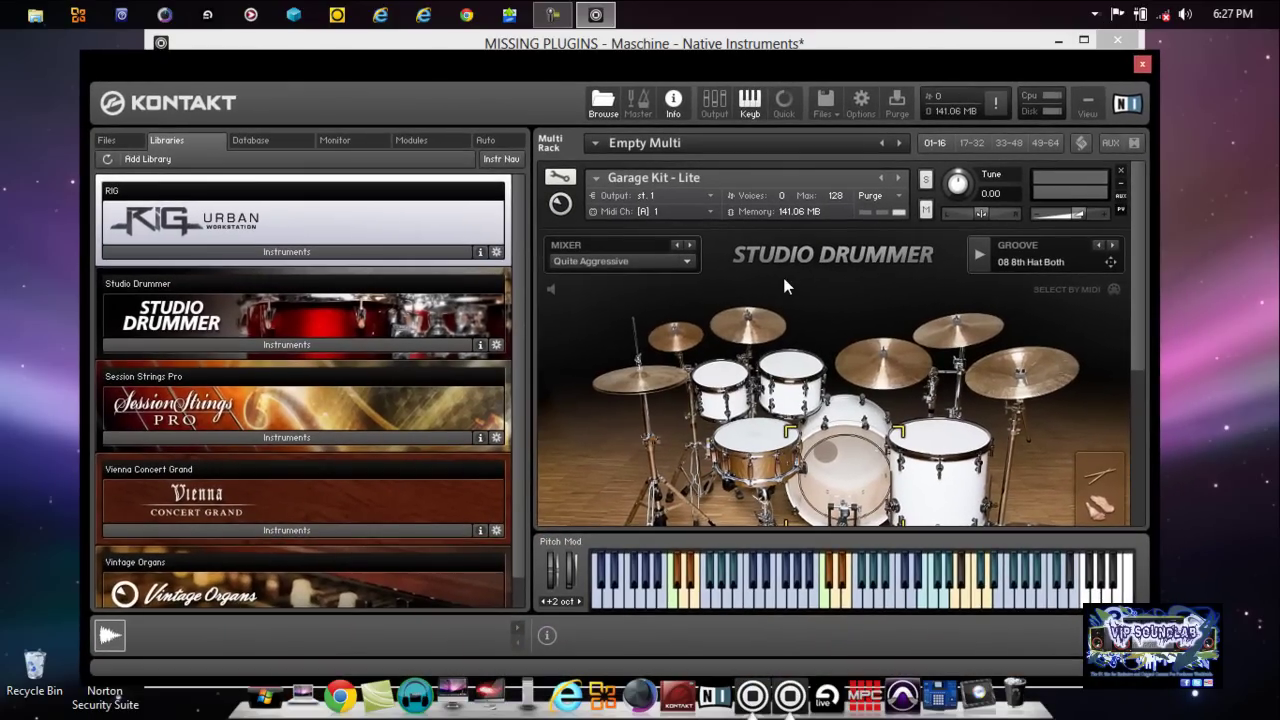
left_click(688, 601)
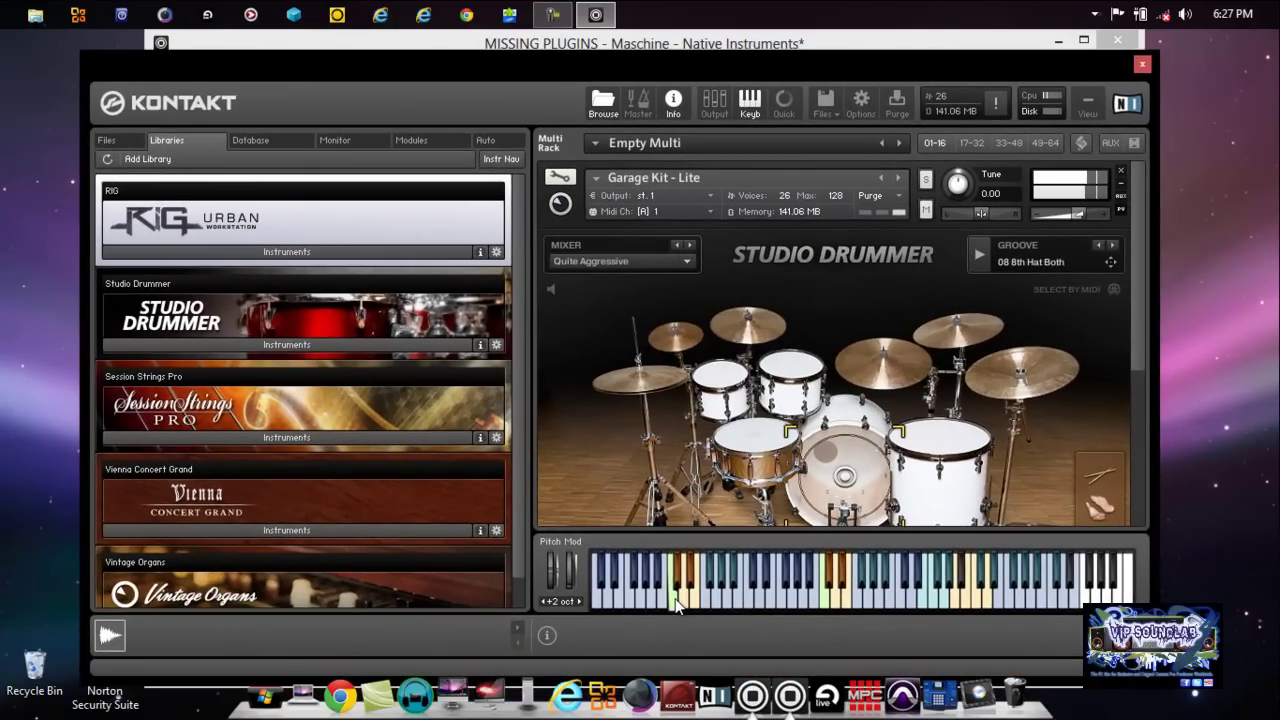
left_click(834, 584)
left_click(880, 595)
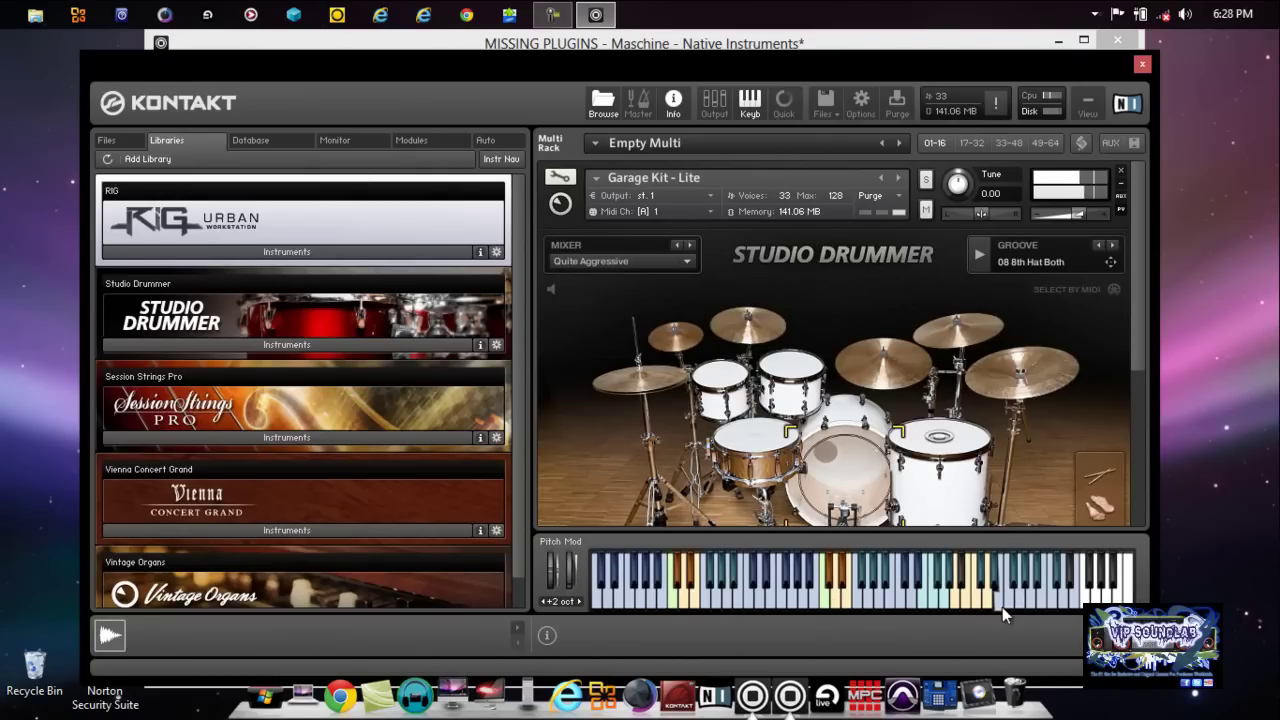
left_click(915, 595)
left_click(812, 595)
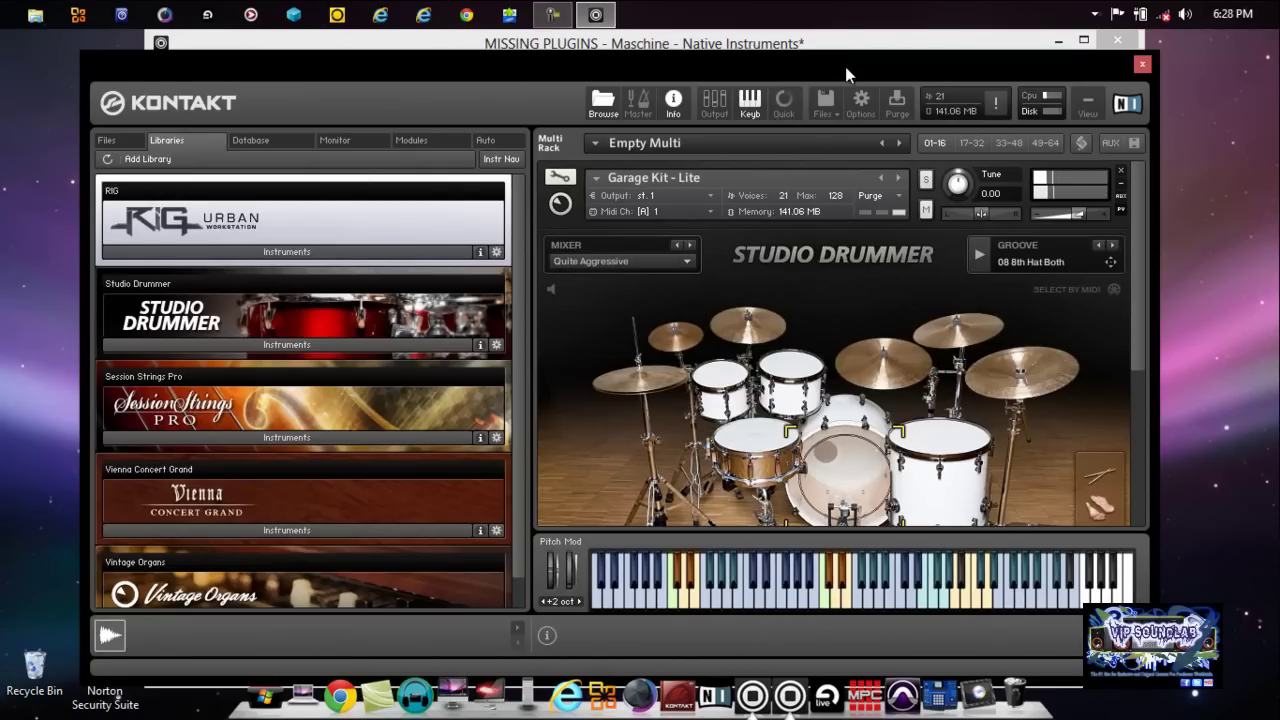
left_click_drag(848, 65, 167, 130)
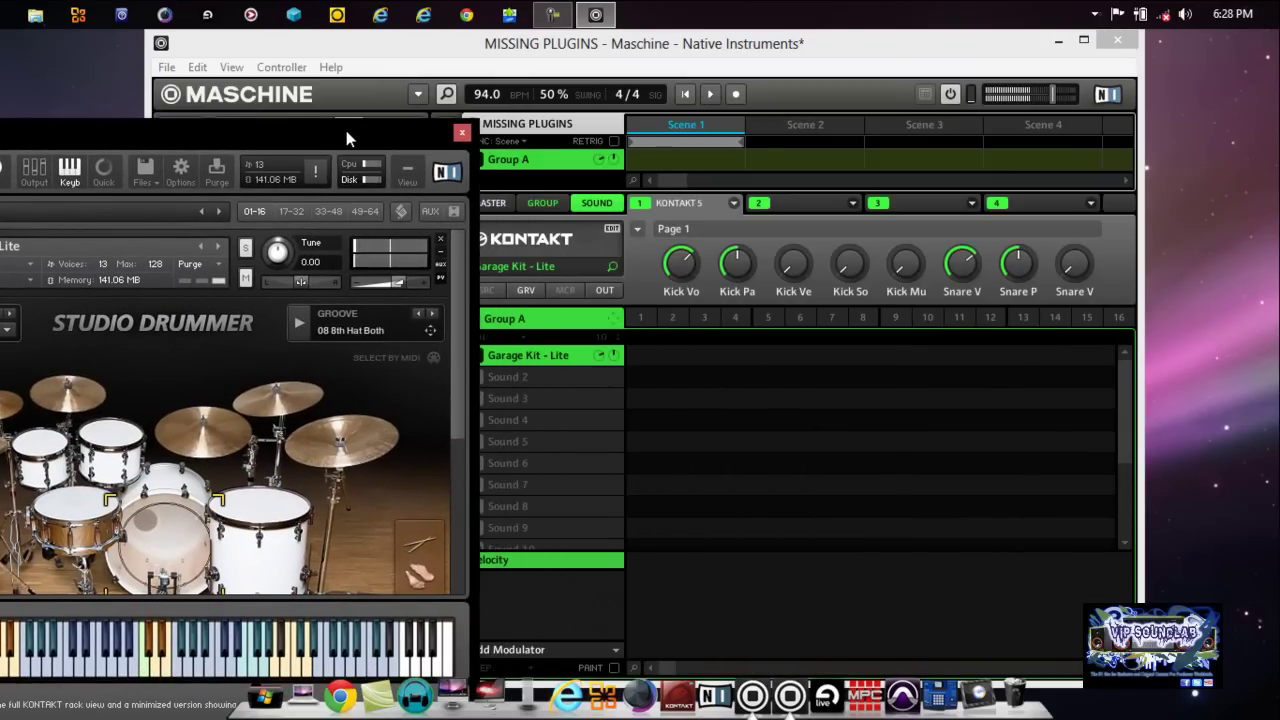
Close the Kontakt 5 window and shift the Maschine window slightly left
left_click_drag(295, 148, 278, 152)
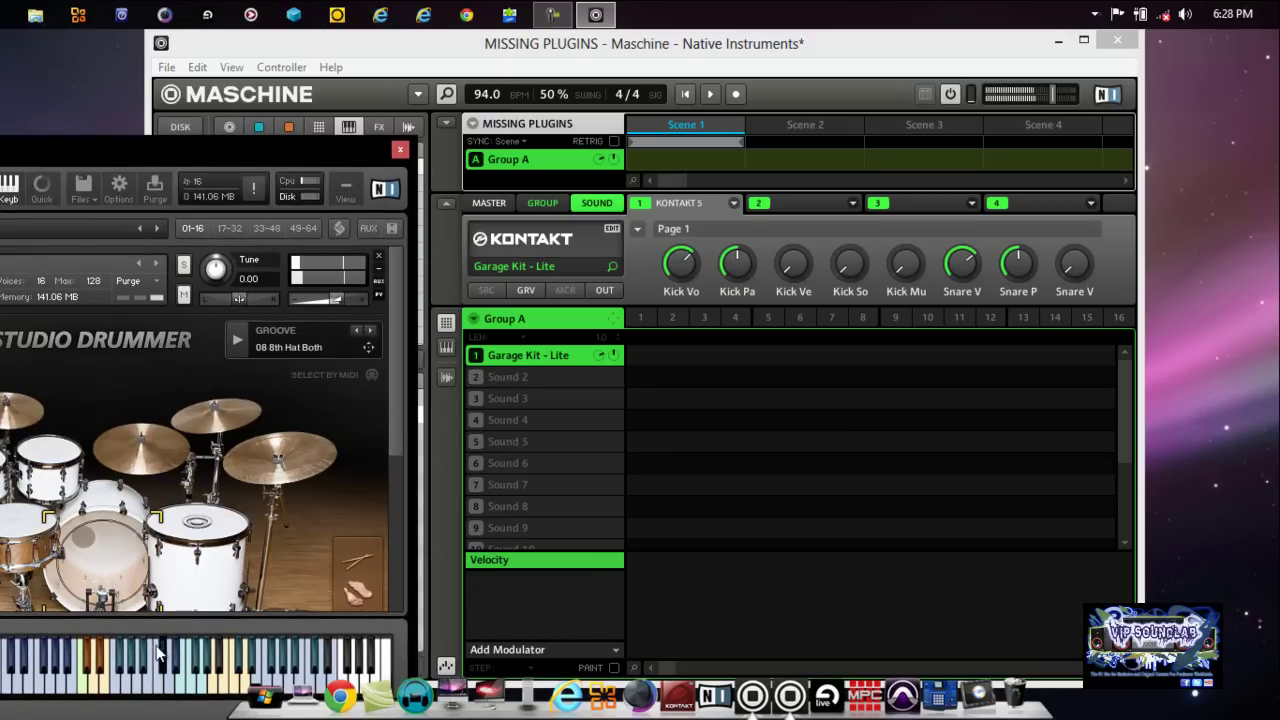
left_click_drag(264, 155, 959, 84)
left_click(1126, 80)
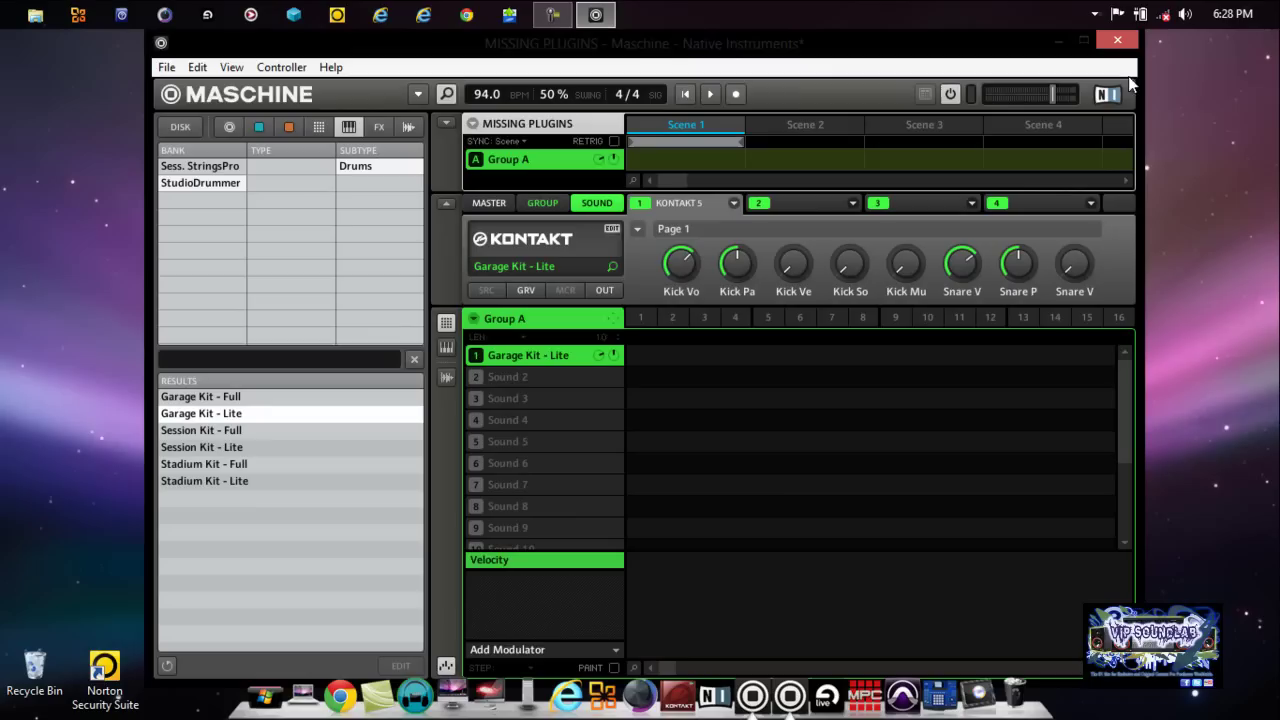
mouse_move(801, 49)
left_mouse_down()
mouse_move(806, 68)
mouse_move(766, 53)
mouse_move(786, 48)
left_mouse_up()
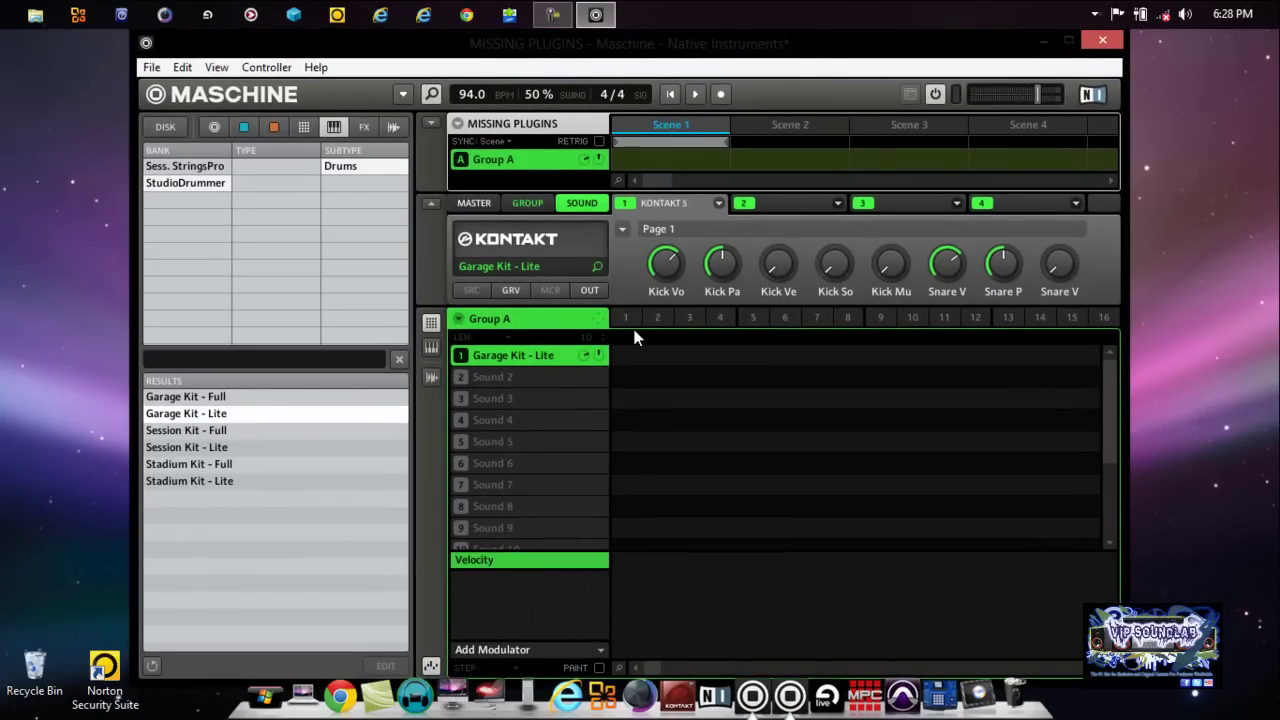
left_click(720, 204)
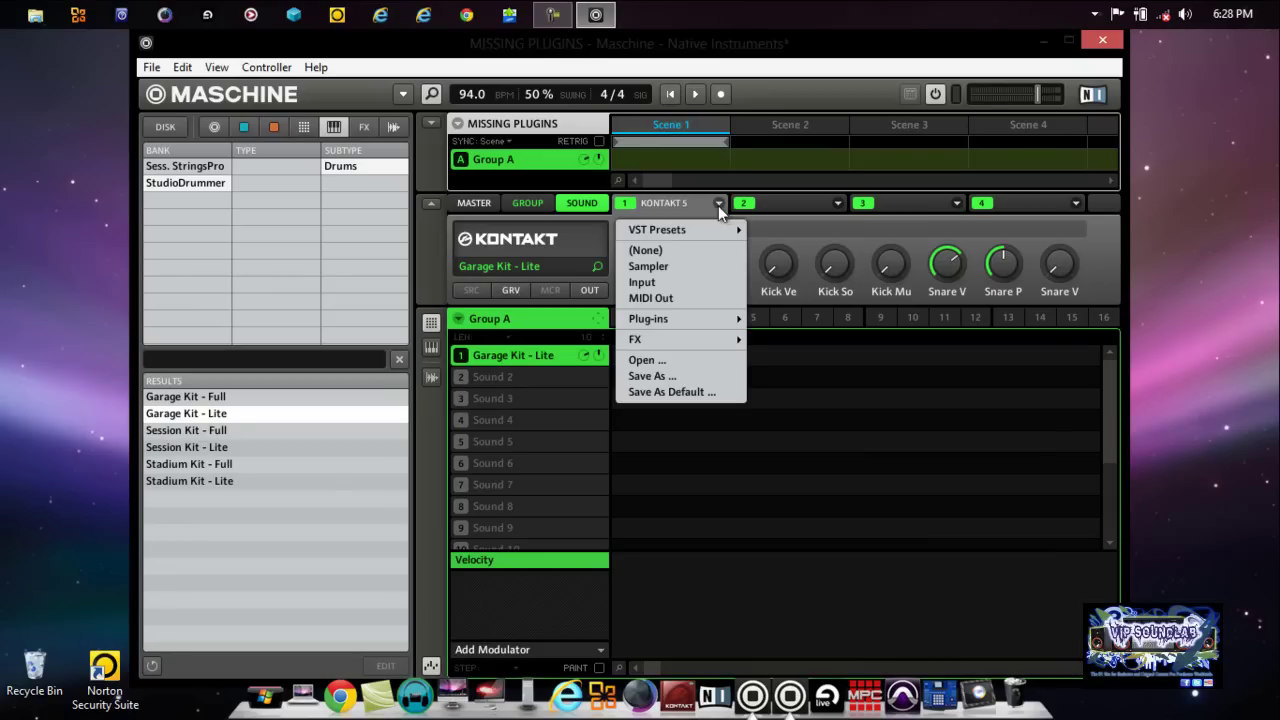
mouse_move(688, 228)
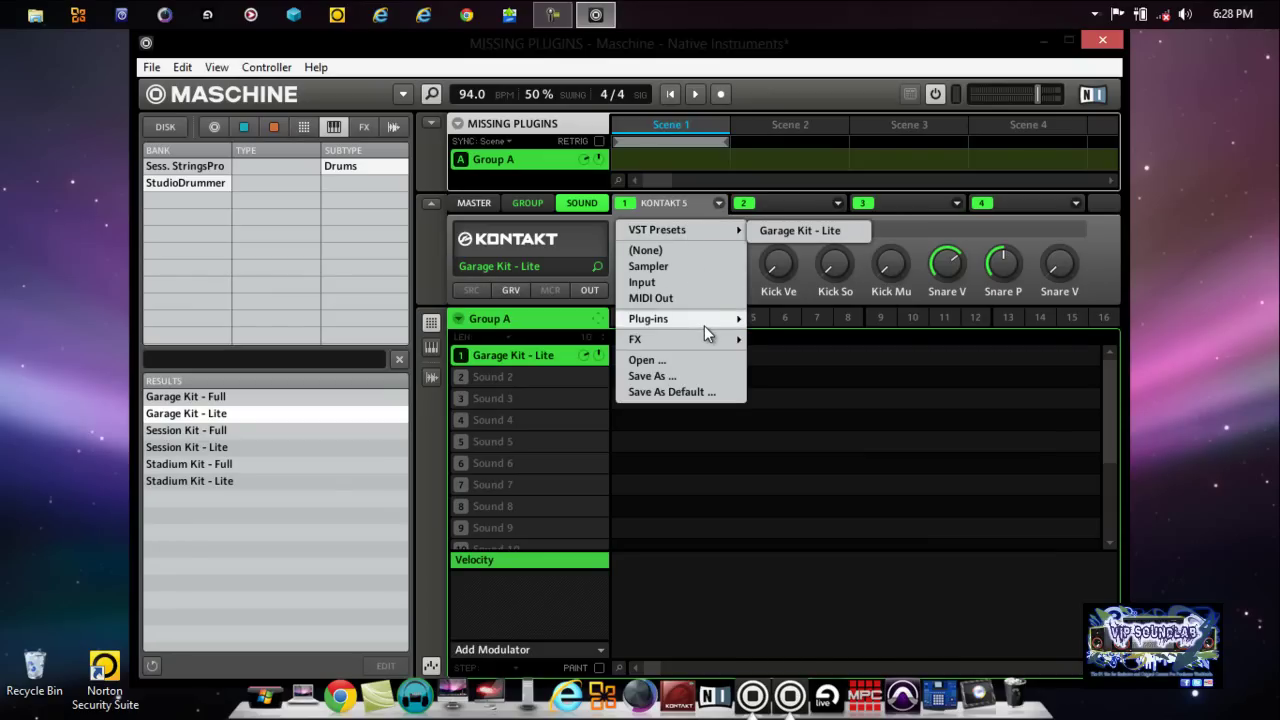
mouse_move(704, 325)
left_click(1104, 238)
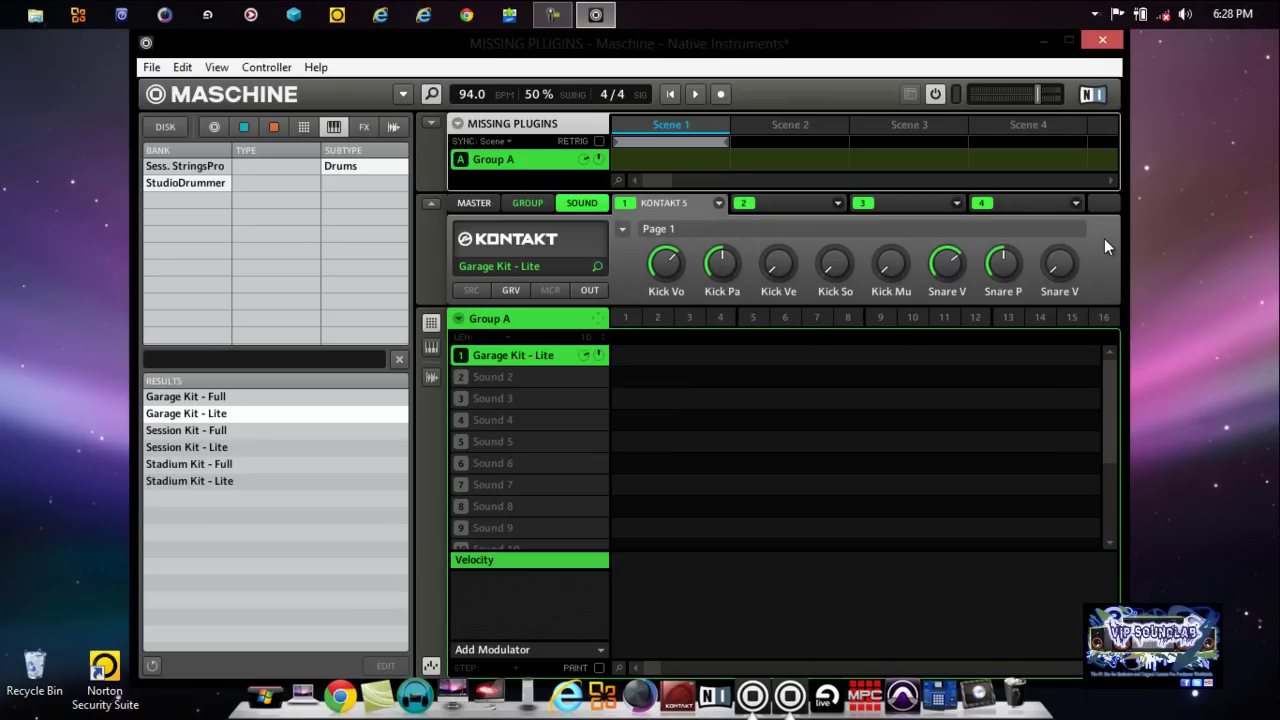